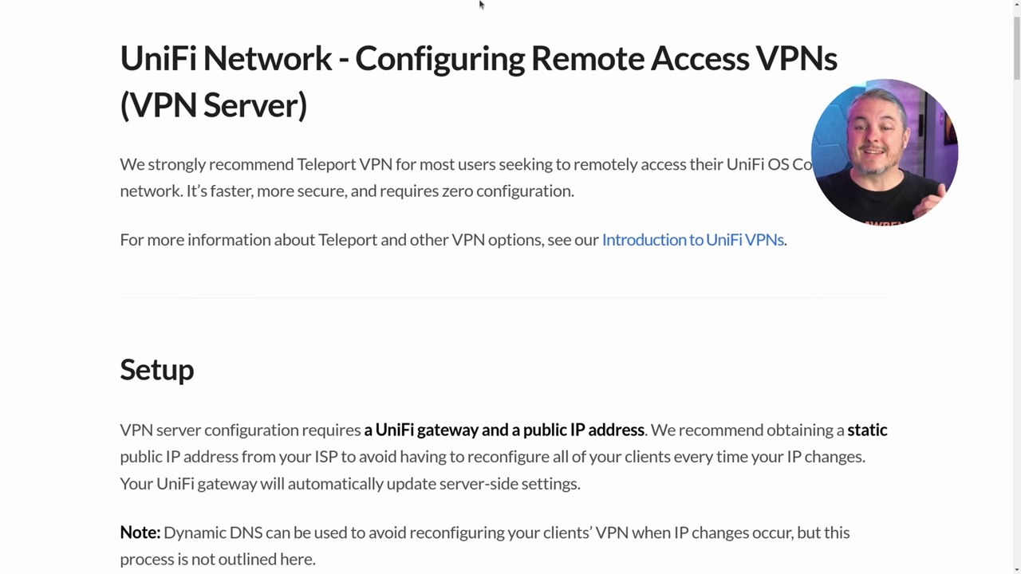
Read the UniFi remote access VPN server article's setup notes and highlight the L2TP VPN client mention under Configuring Clients.
scroll(520, 224, "down", 4)
scroll(520, 224, "down", 1)
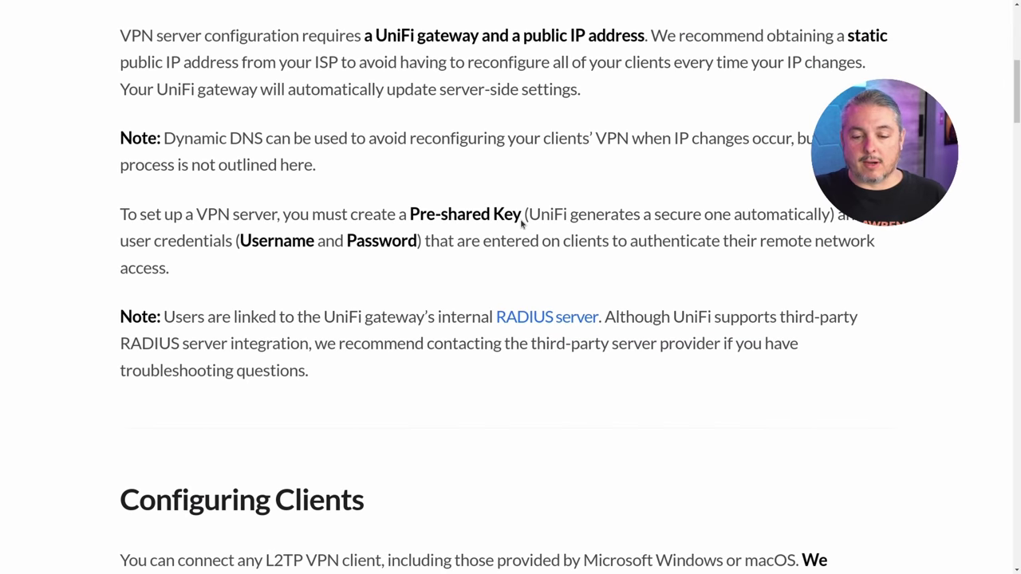
scroll(387, 256, "down", 3)
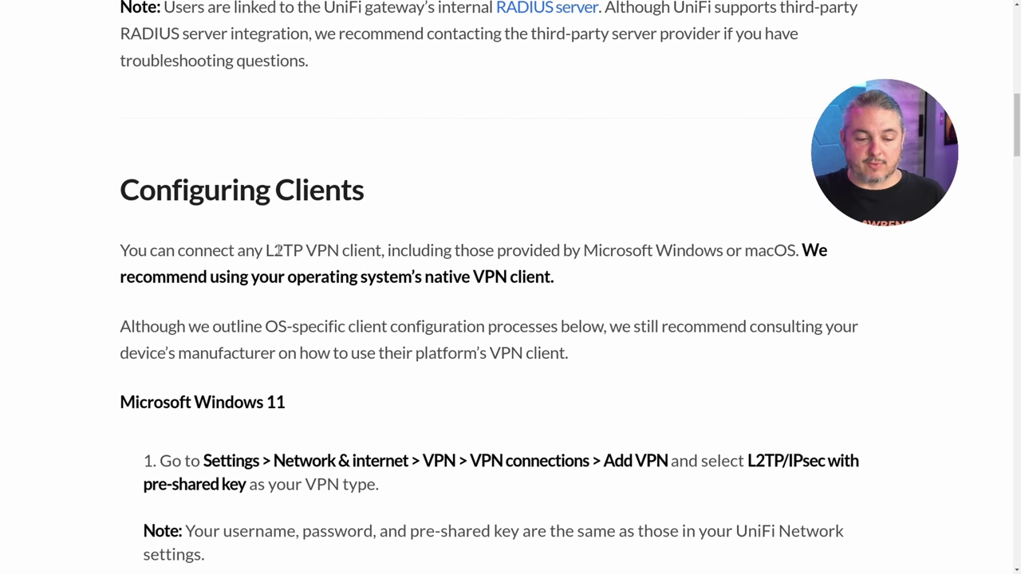
left_click_drag(263, 248, 376, 252)
scroll(542, 299, "down", 1)
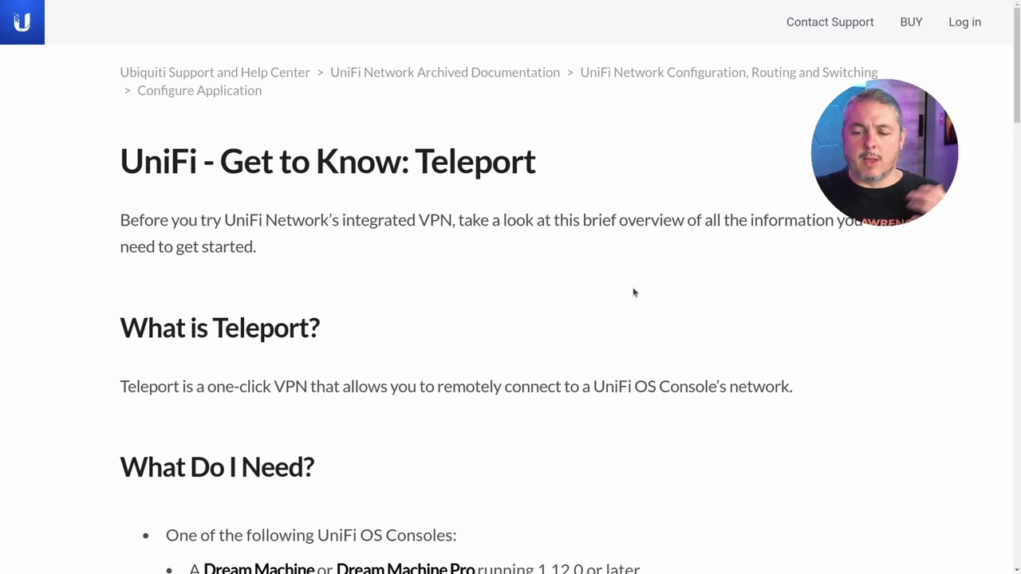
Review the Teleport article's requirements, highlighting the WiFiman mobile app, and continue through how Teleport works.
scroll(626, 291, "down", 4)
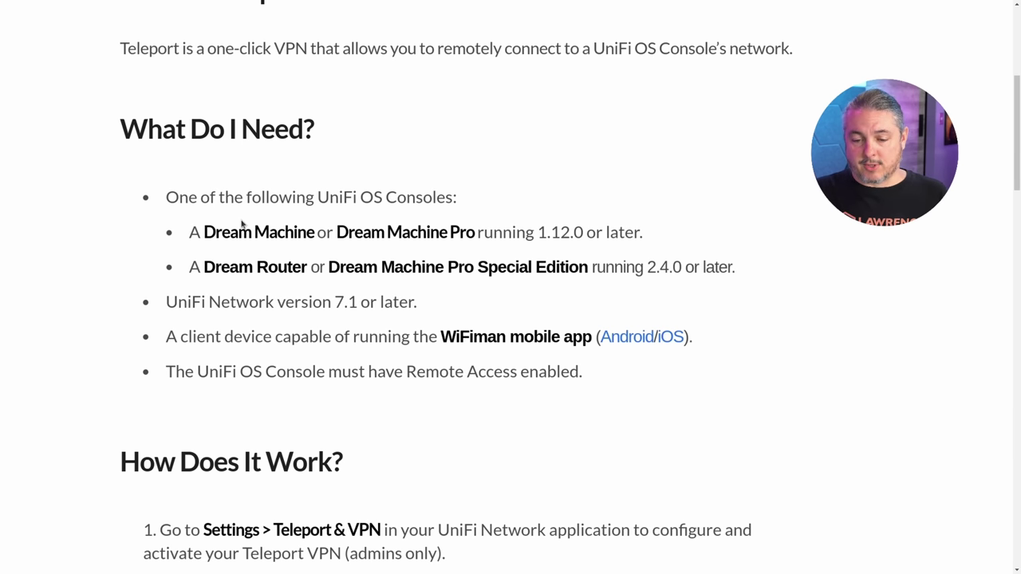
scroll(519, 285, "down", 1)
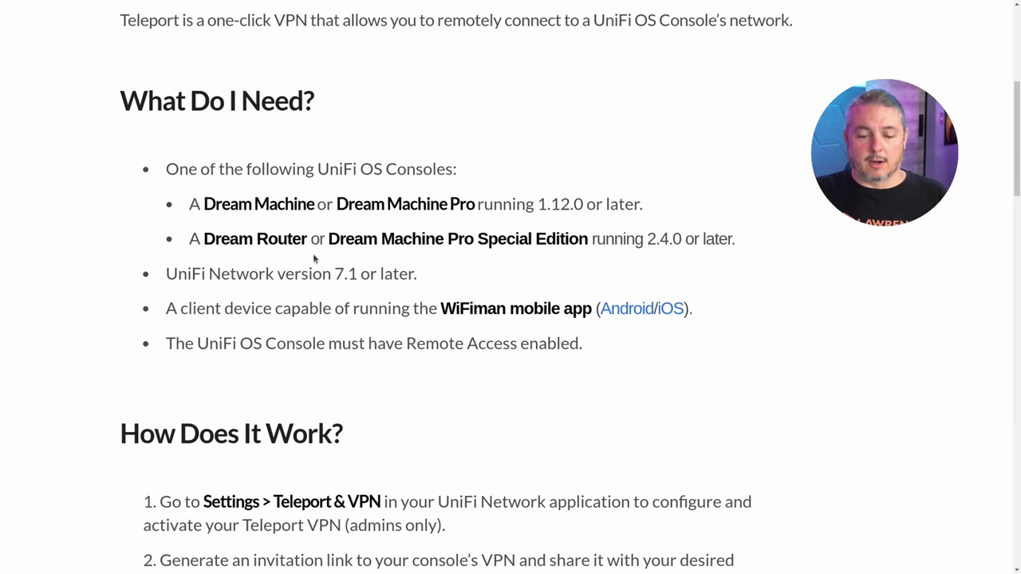
left_click_drag(440, 309, 592, 313)
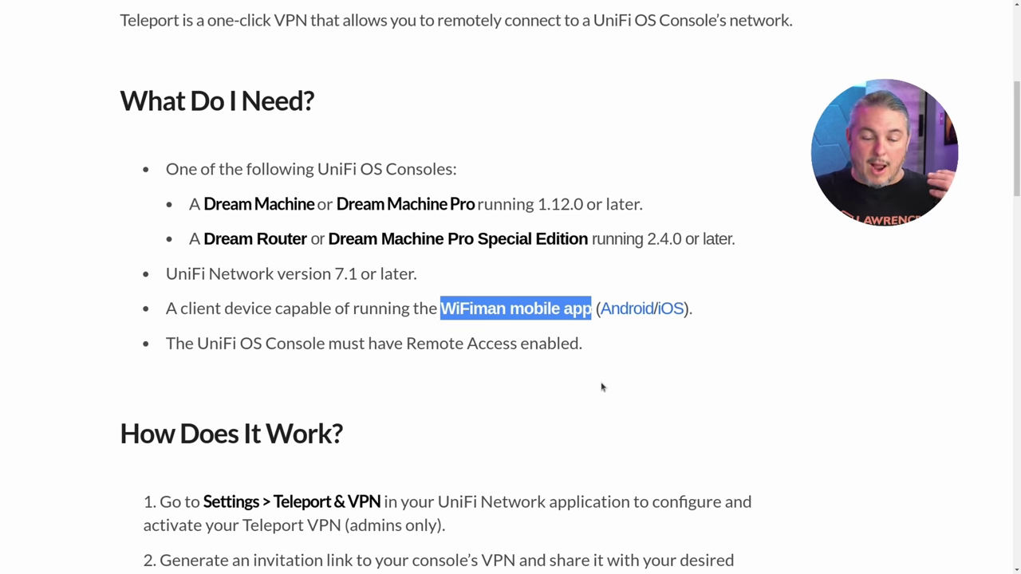
scroll(603, 387, "down", 5)
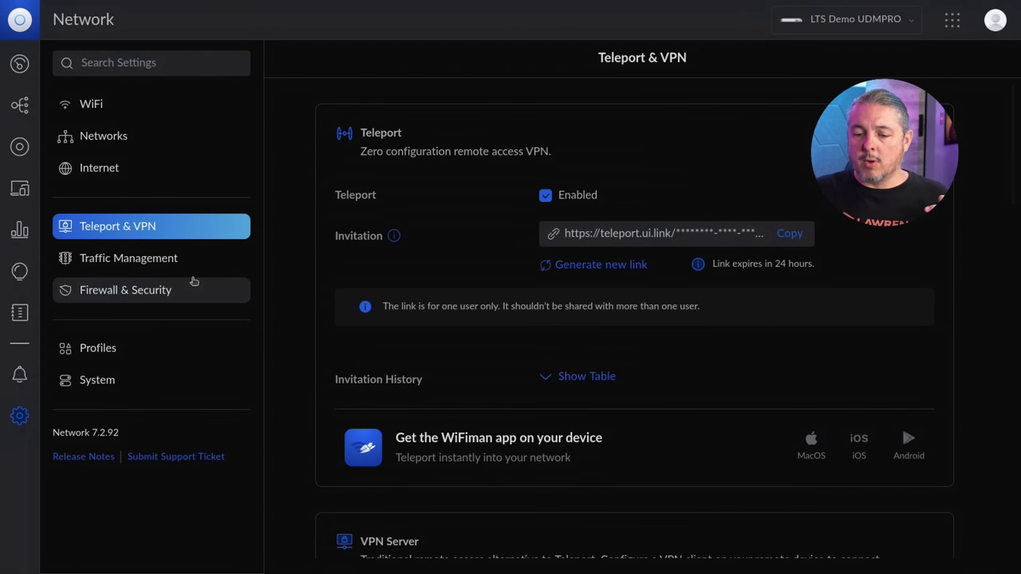
Generate a new Teleport invitation link in UniFi Network and copy it.
left_click(611, 268)
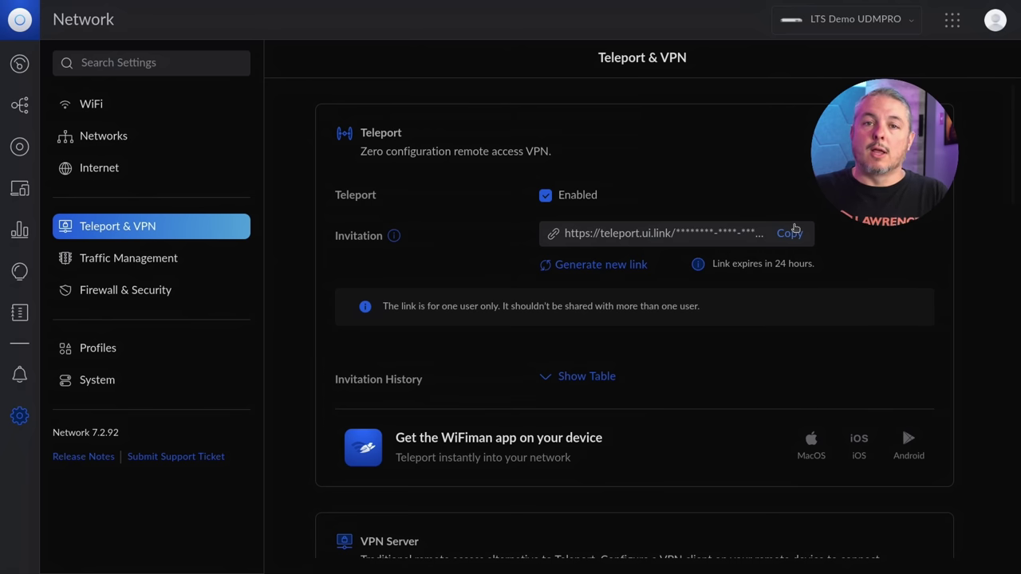
left_click(787, 236)
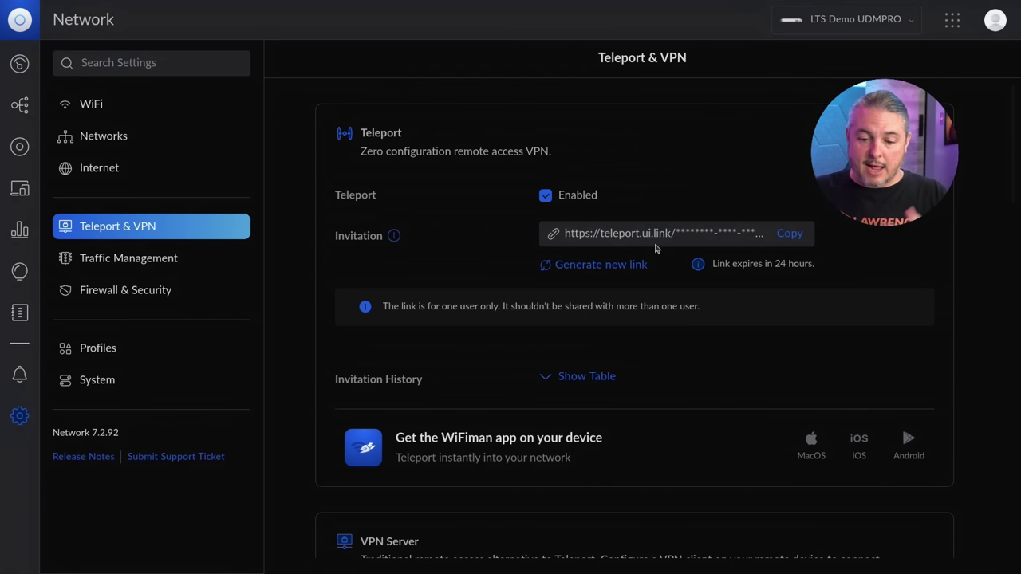
Show the Teleport invitation history table and revoke the pending invitations one after another from the first row.
left_click(591, 376)
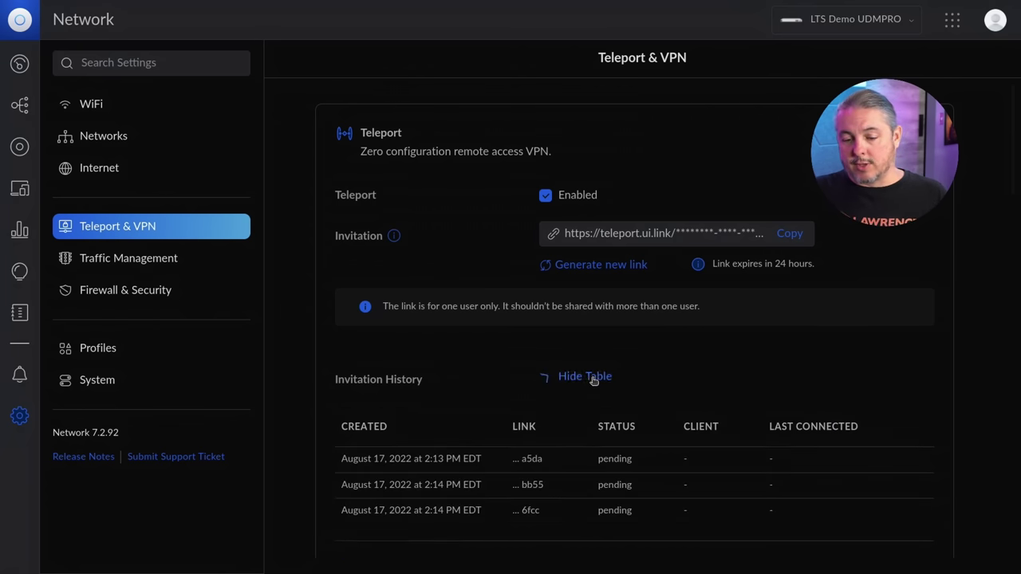
scroll(603, 353, "down", 1)
scroll(604, 353, "down", 3)
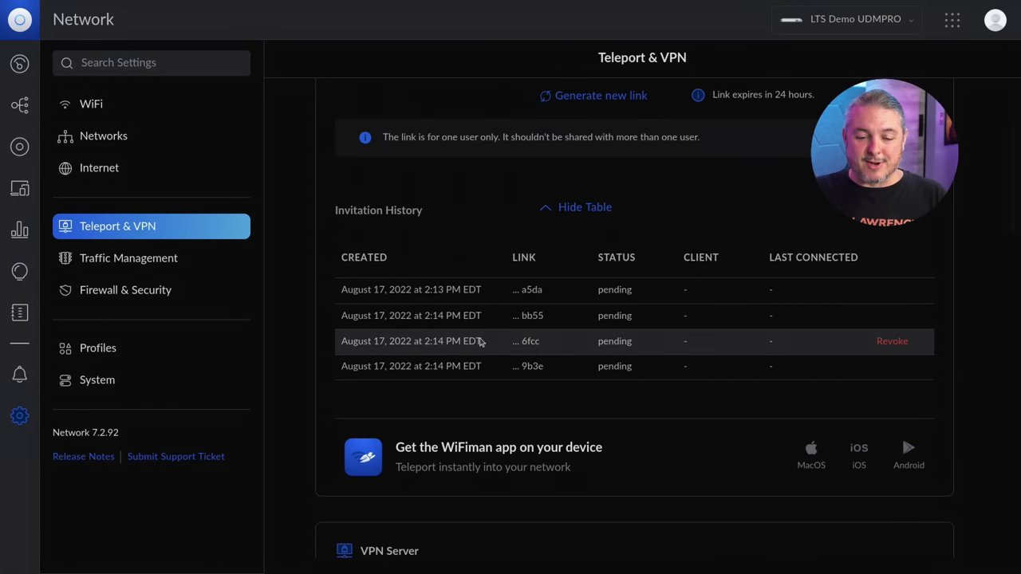
scroll(510, 319, "up", 4)
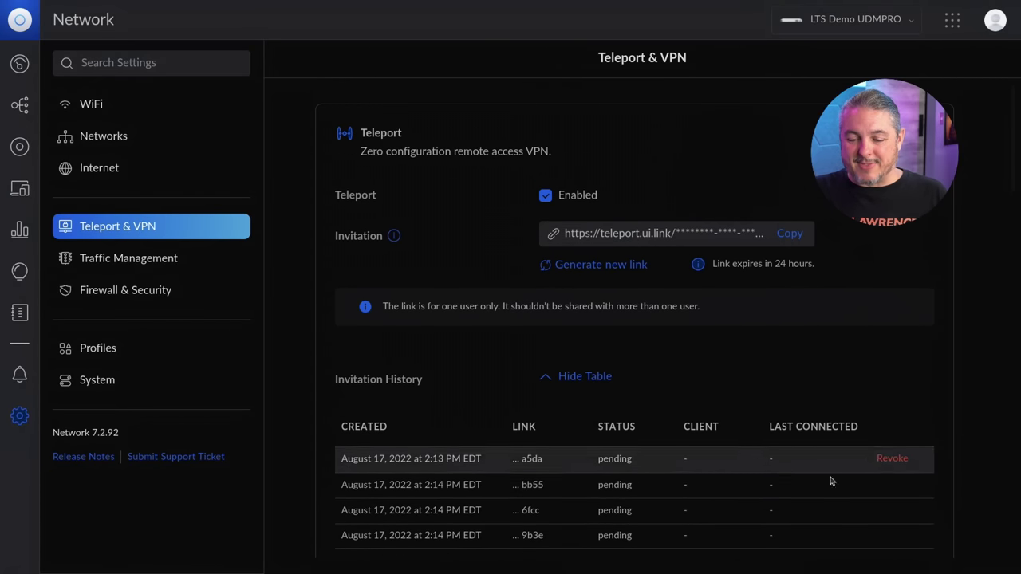
left_click(883, 462)
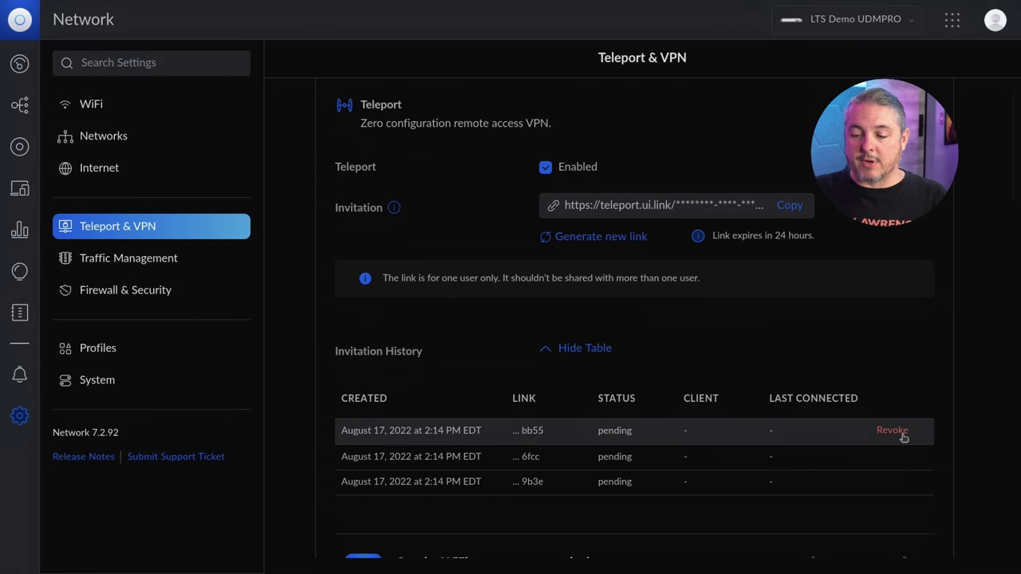
left_click(897, 432)
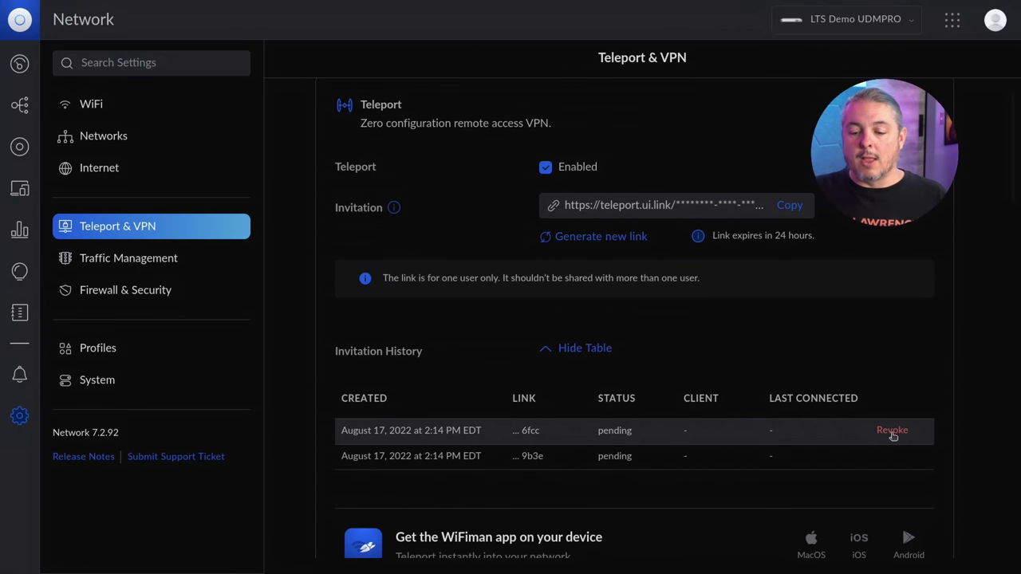
left_click(891, 432)
left_click(892, 431)
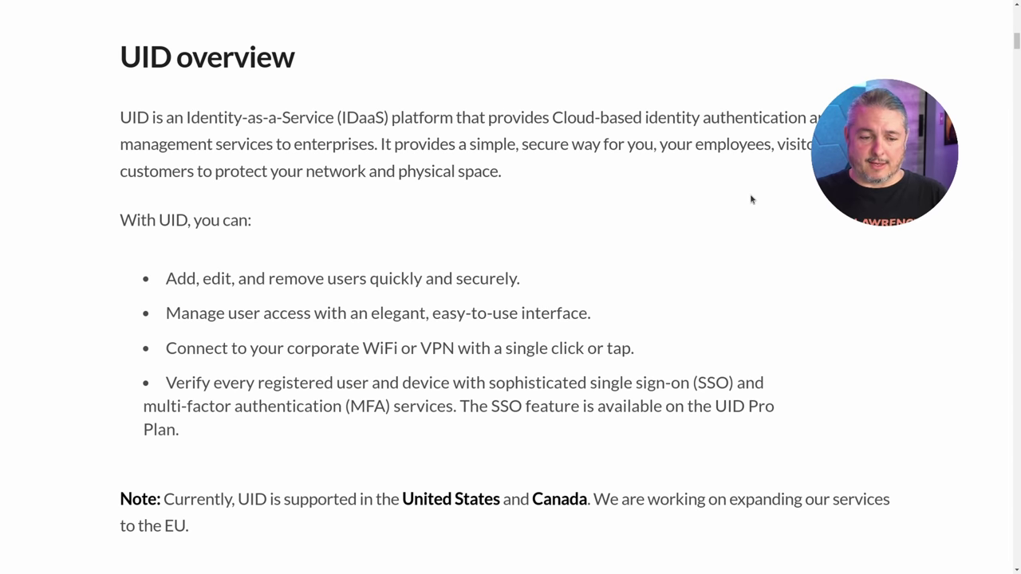
Read the UID overview and the setup requirements, including the table of consoles supporting UID WiFi, VPN and Access.
scroll(310, 258, "up", 1)
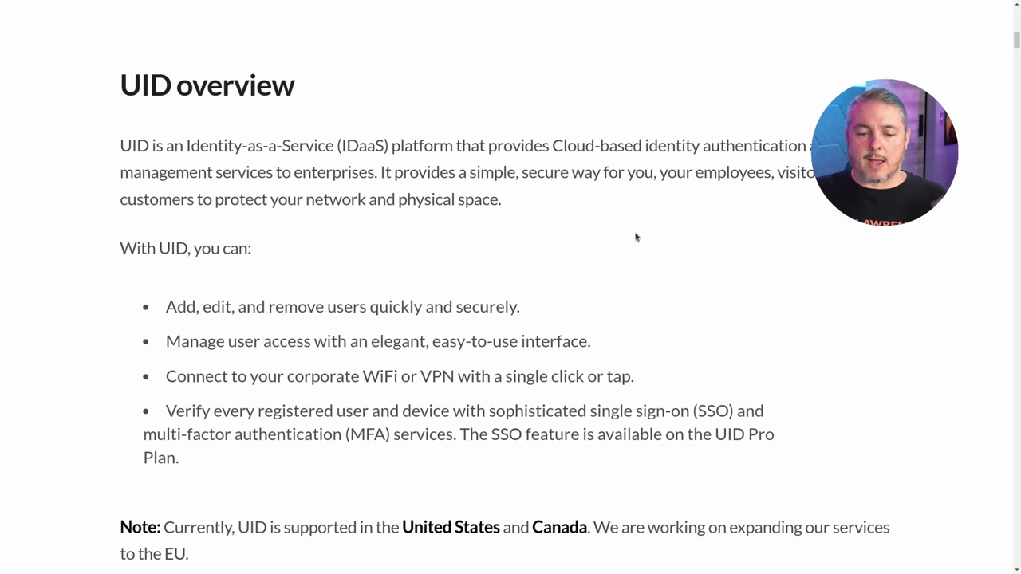
scroll(581, 227, "down", 3)
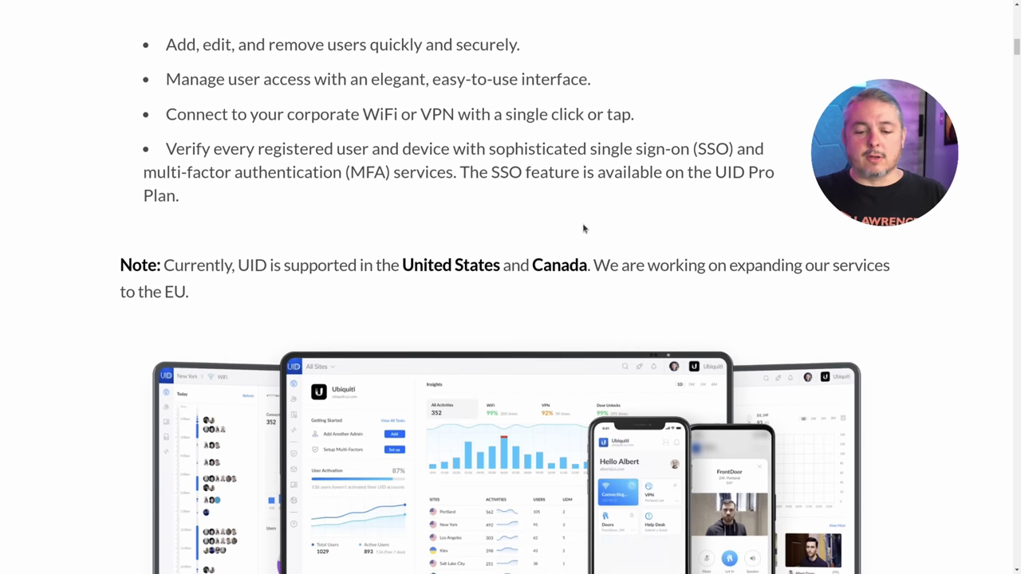
scroll(583, 228, "down", 7)
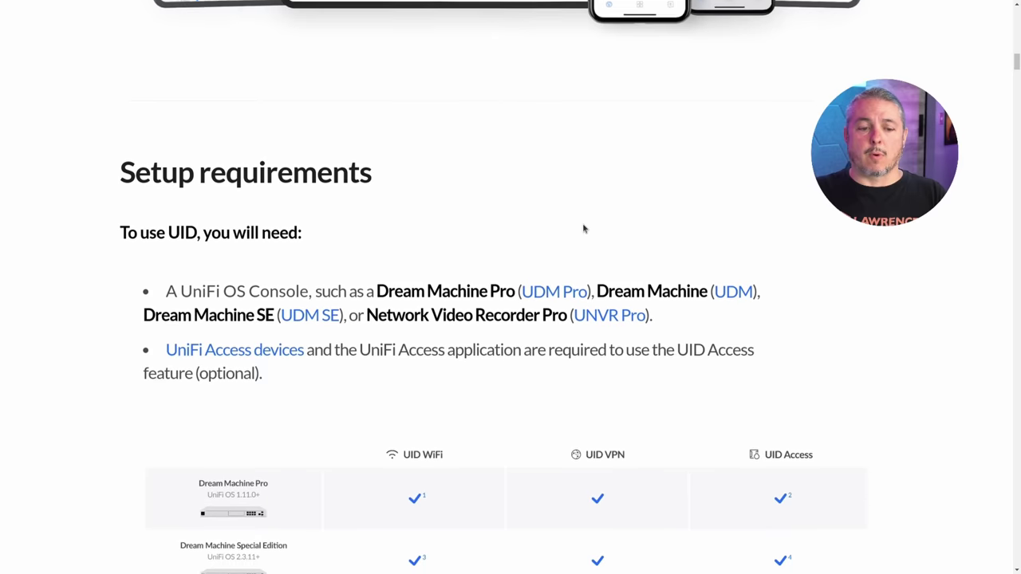
scroll(583, 229, "down", 1)
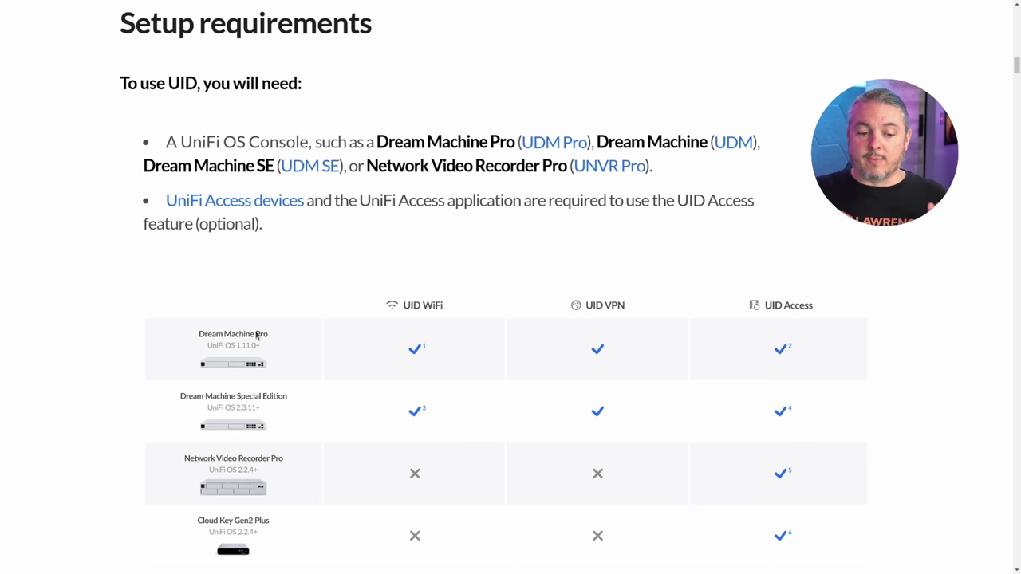
scroll(290, 362, "down", 1)
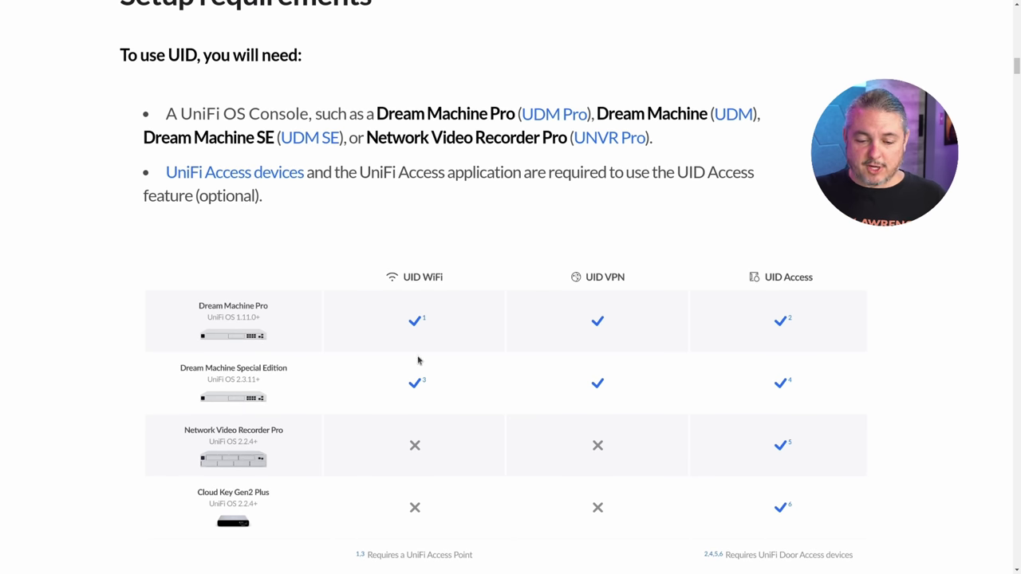
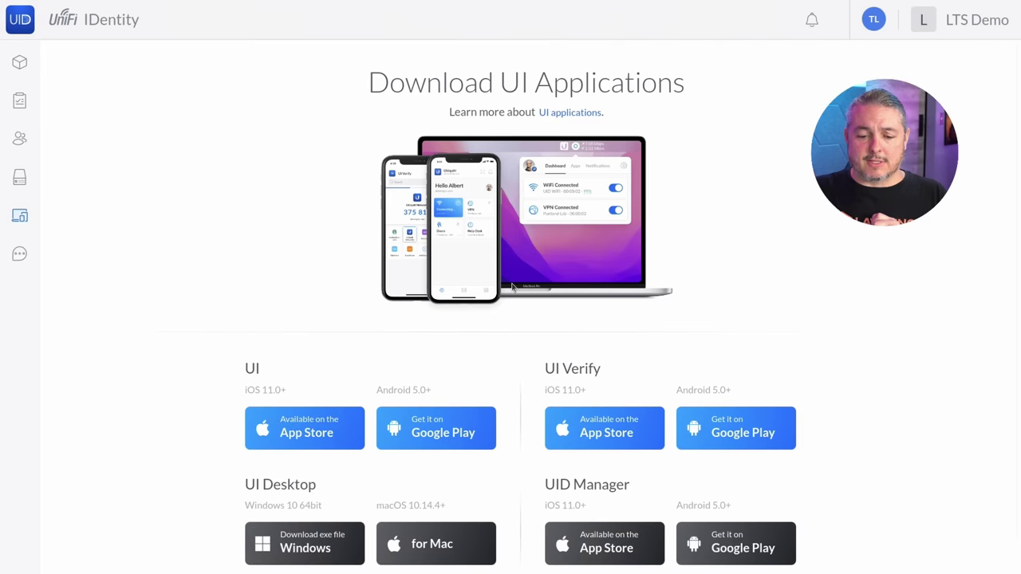
Enlarge the UniFi Identity application download page and open the instructions for connecting to UID VPN on Linux.
scroll(592, 268, "down", 1)
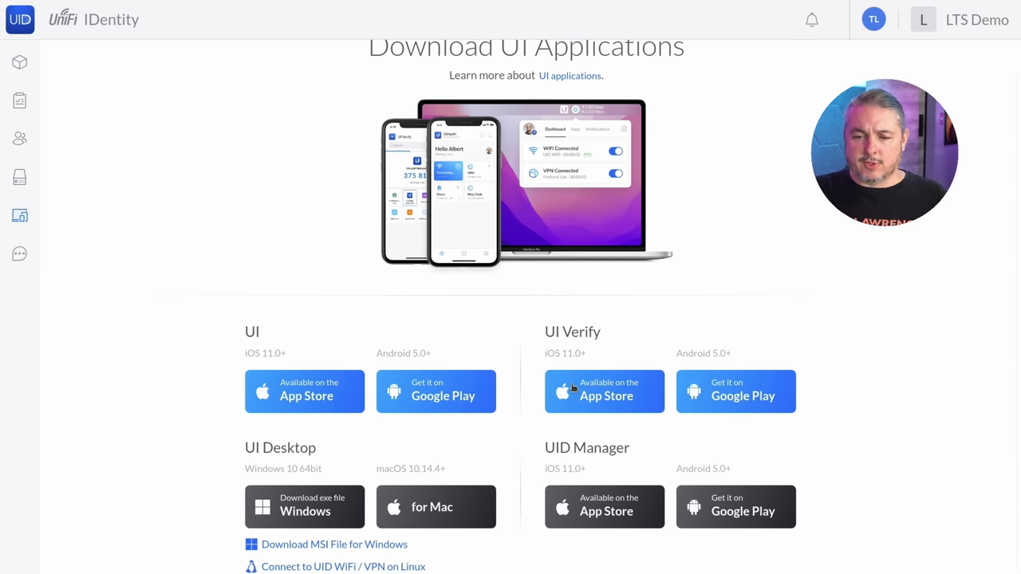
key("ctrl+plus")
key("ctrl+plus")
key("ctrl+plus")
key("ctrl+plus")
key("ctrl+plus")
key("ctrl+plus")
scroll(579, 472, "down", 10)
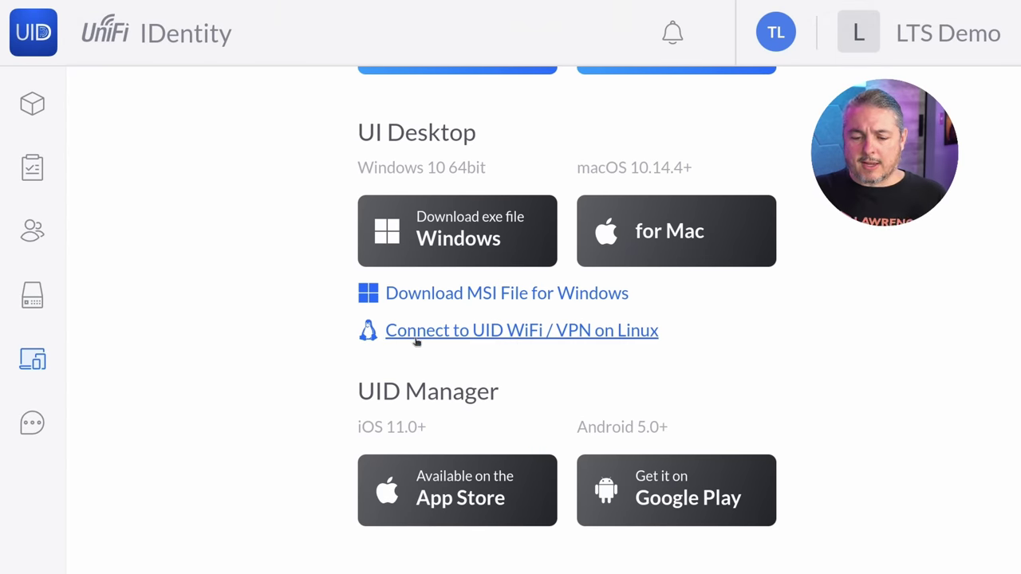
left_click(604, 339)
left_click(283, 235)
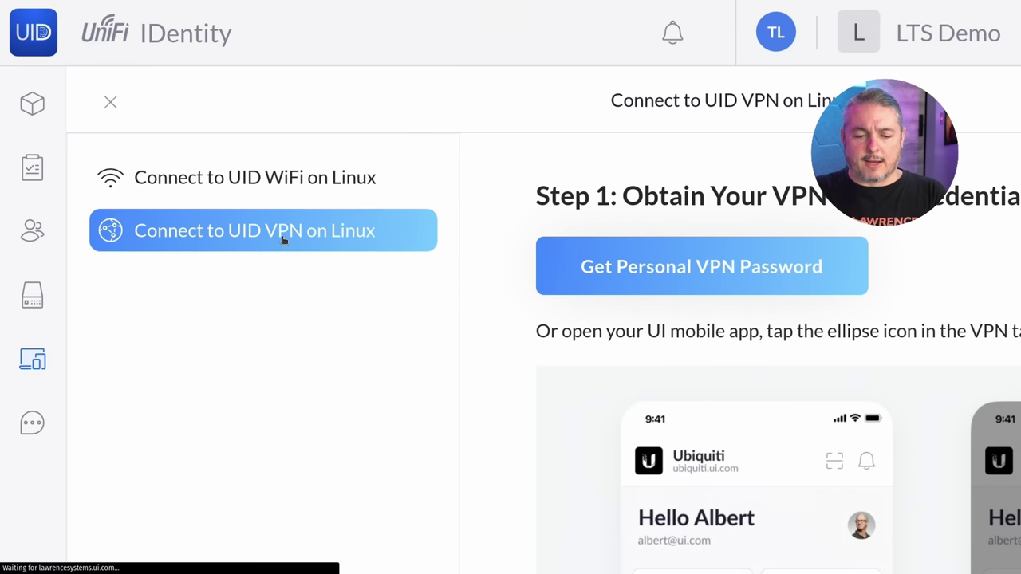
Download the VPN configuration file offered in the UID VPN on Linux instructions.
scroll(817, 269, "down", 8)
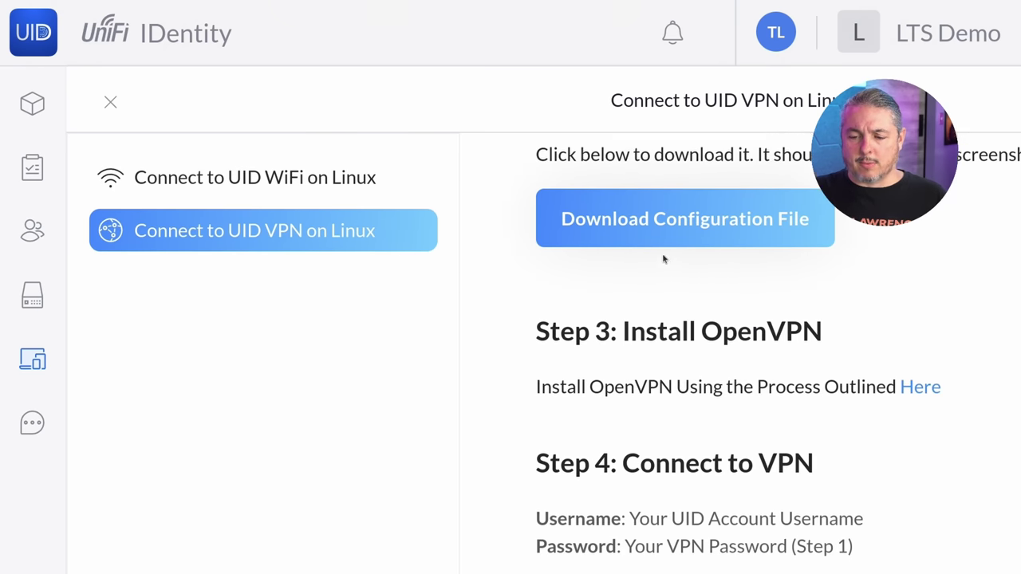
left_click(682, 246)
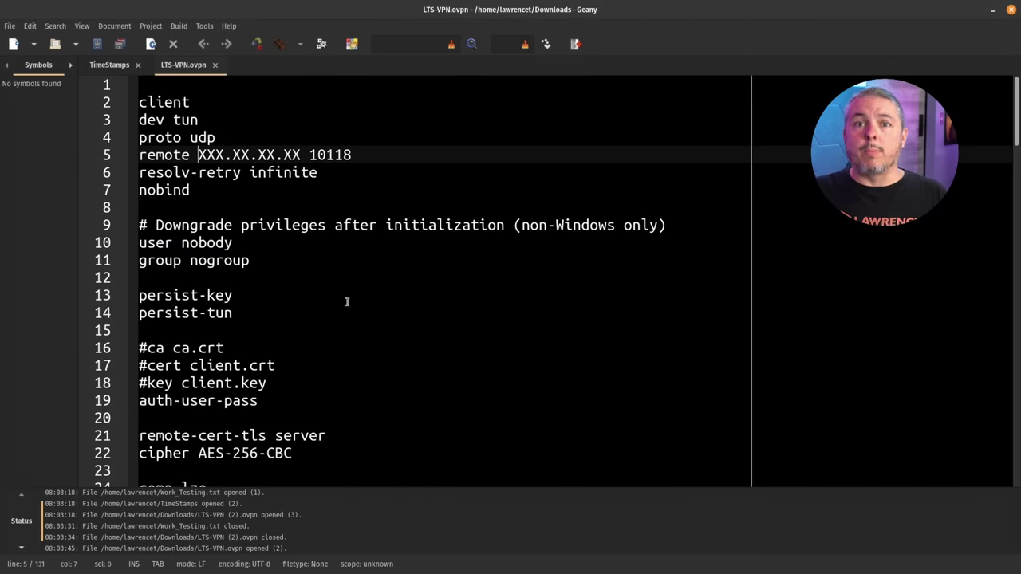
In Geany, examine the certificate and key sections of LTS-VPN.ovpn, and select the remote address and port on line 5.
scroll(311, 144, "down", 20)
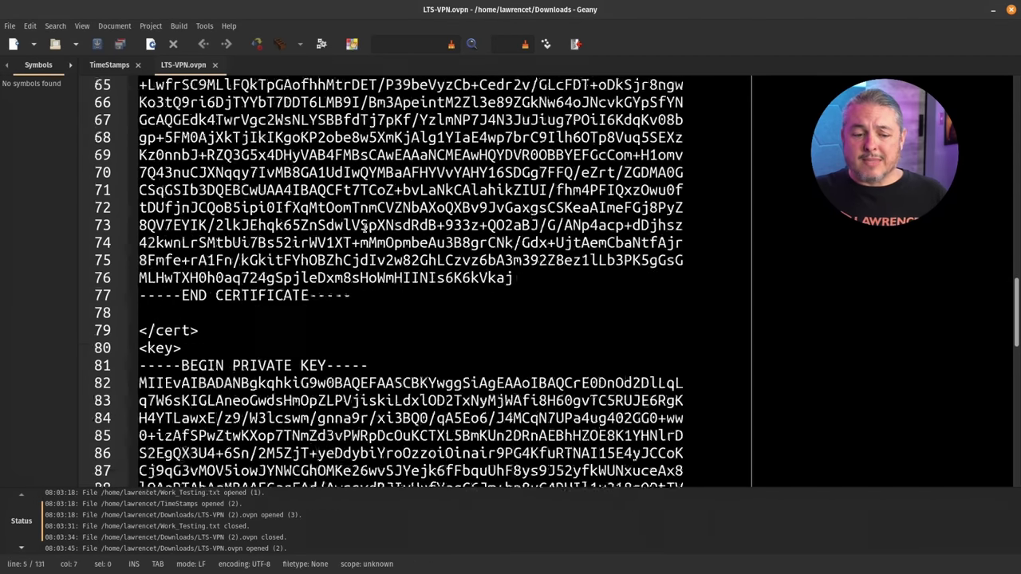
scroll(365, 227, "down", 15)
scroll(364, 228, "up", 20)
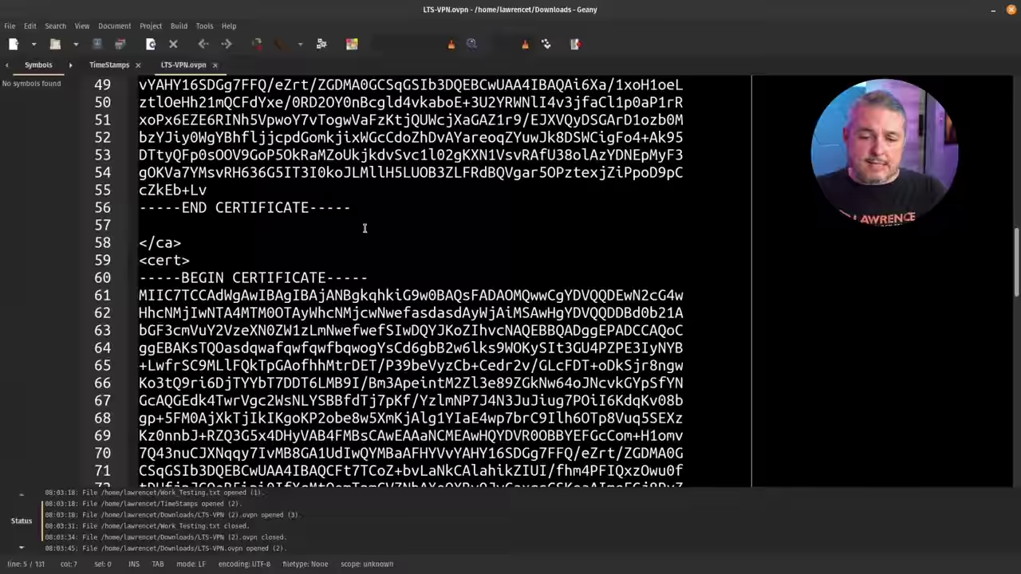
scroll(365, 227, "up", 12)
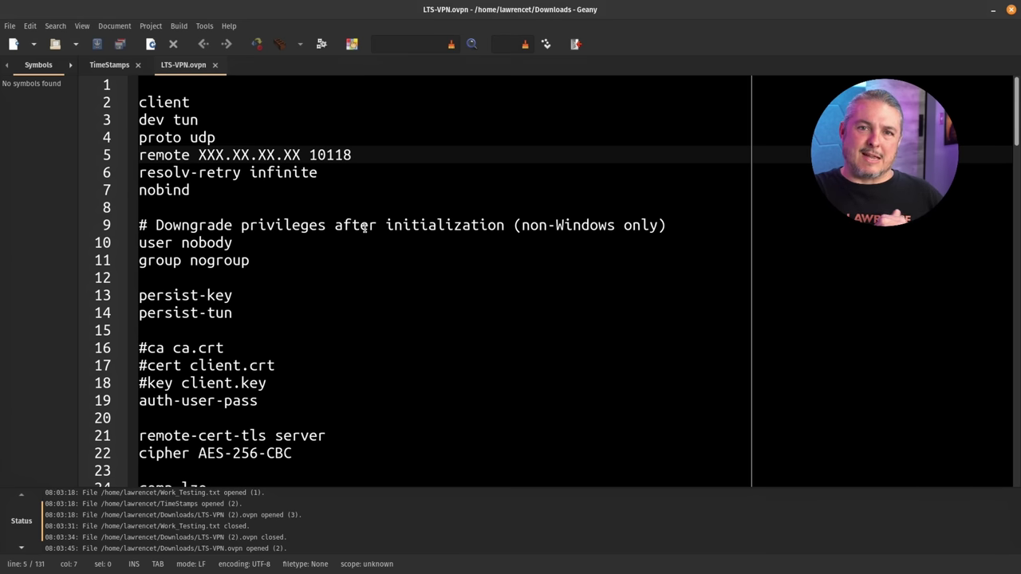
key("shift+End")
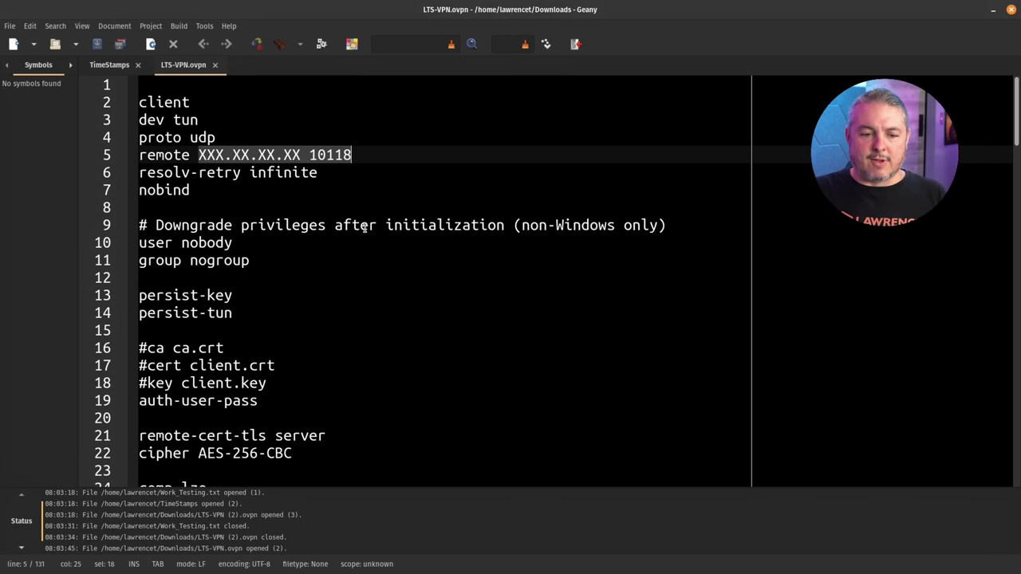